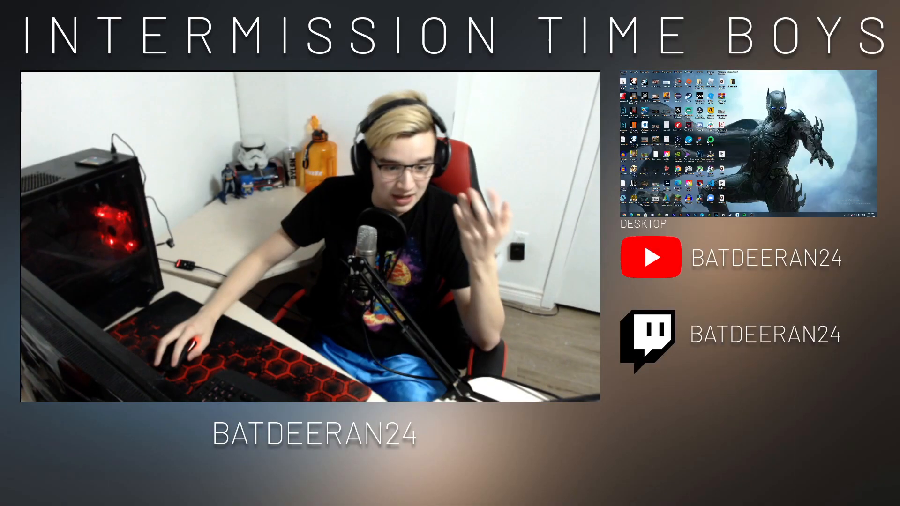
Switch the output from the Intermission card back to Main Scene, then to the Camera scene
left_click(64, 364)
left_click(57, 373)
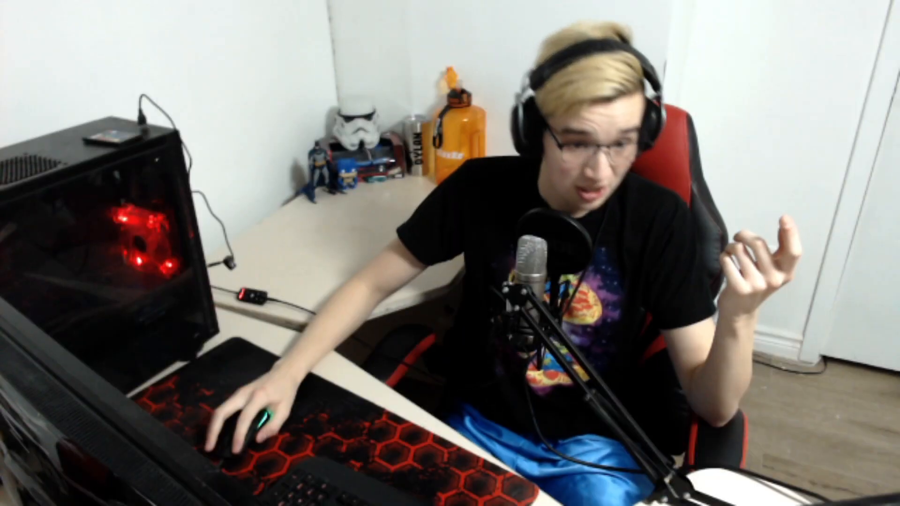
left_click(60, 365)
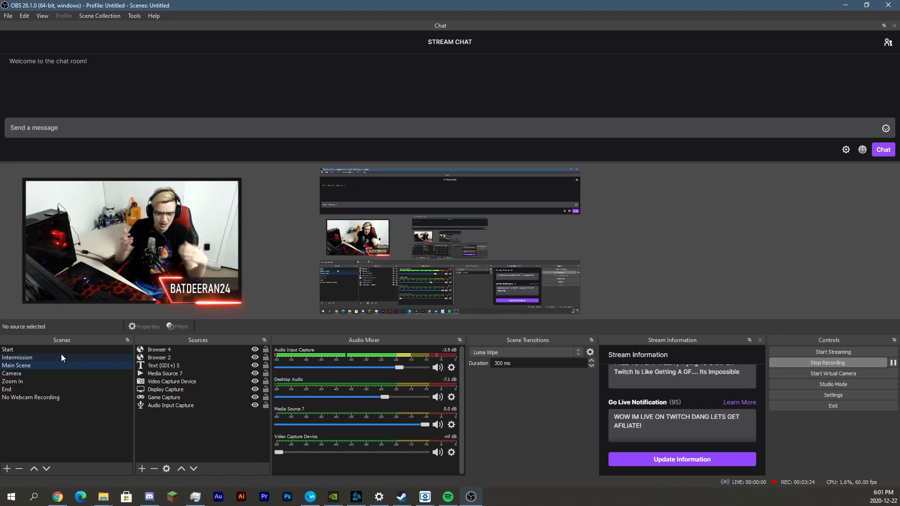
left_click(527, 354)
left_click(532, 462)
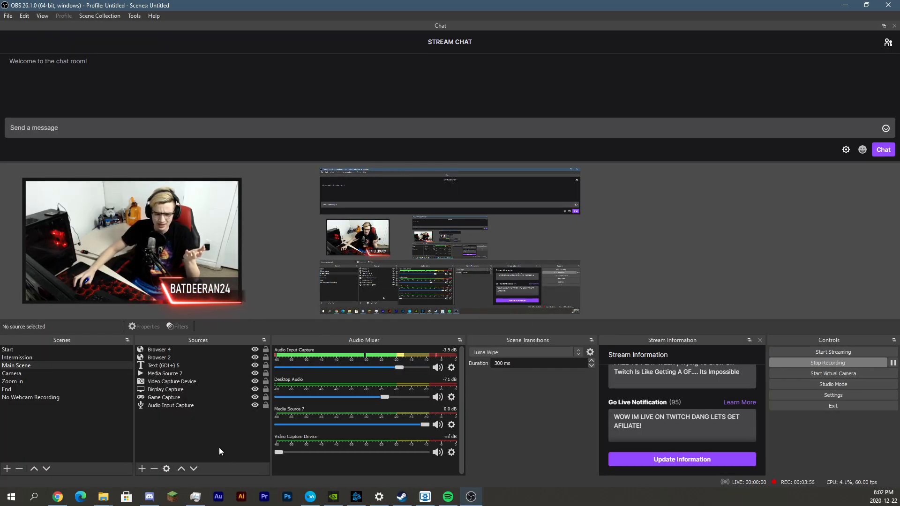
double_click(164, 406)
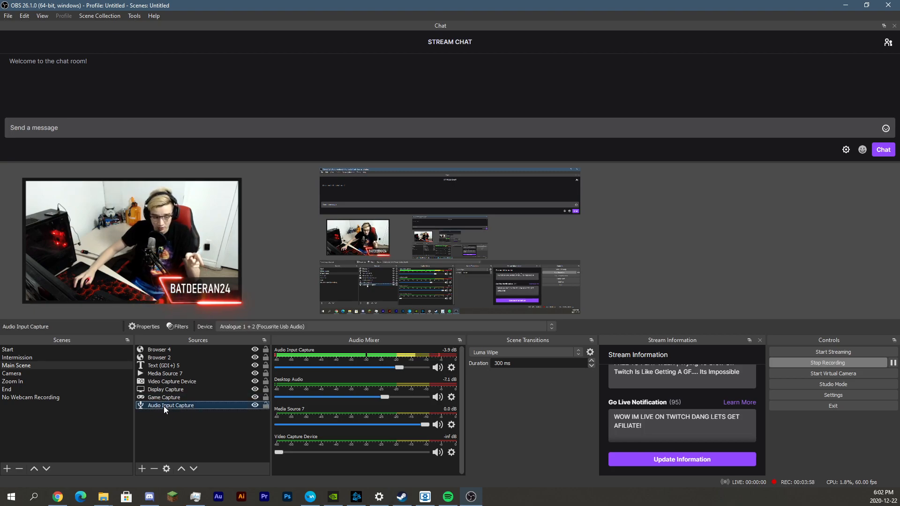
left_click_drag(404, 108, 408, 107)
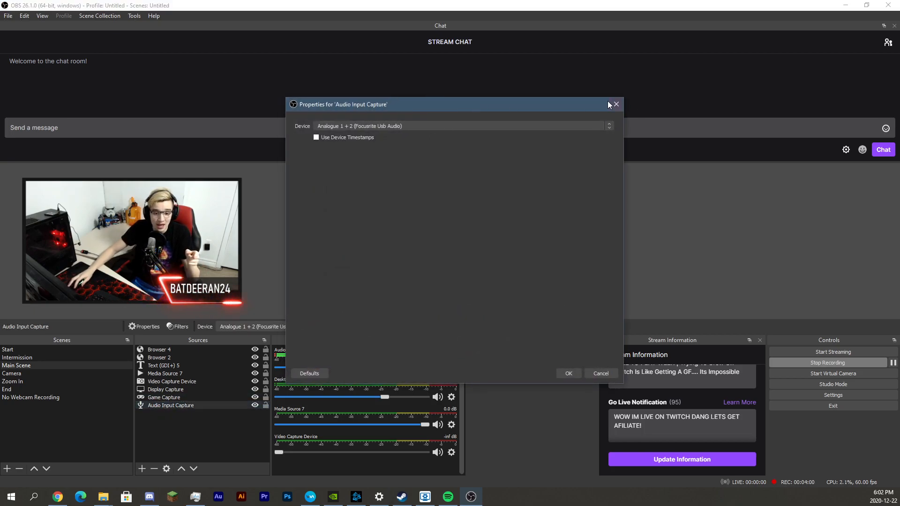
left_click(616, 104)
left_click(696, 194)
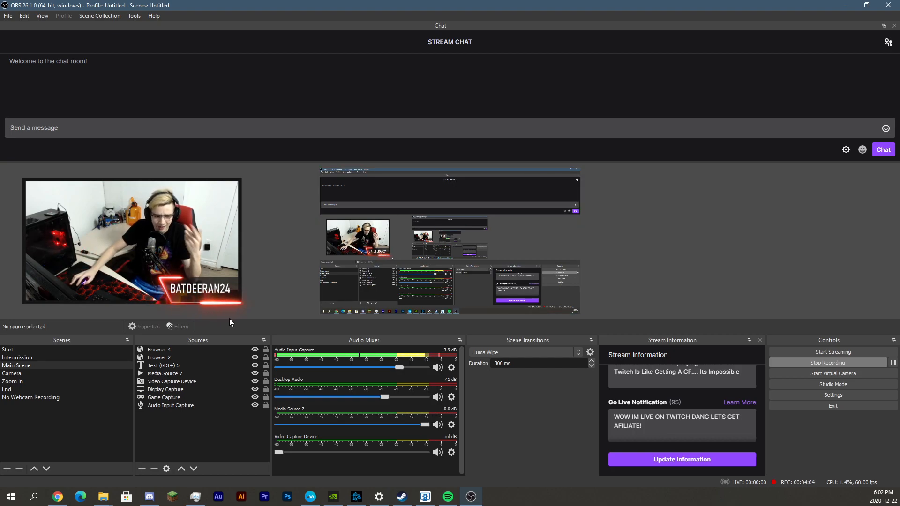
left_click(157, 444)
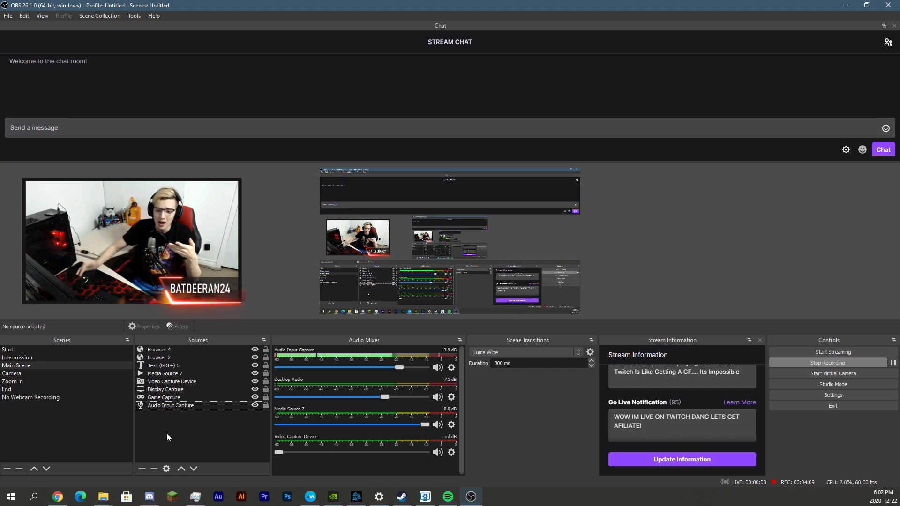
left_click(149, 272)
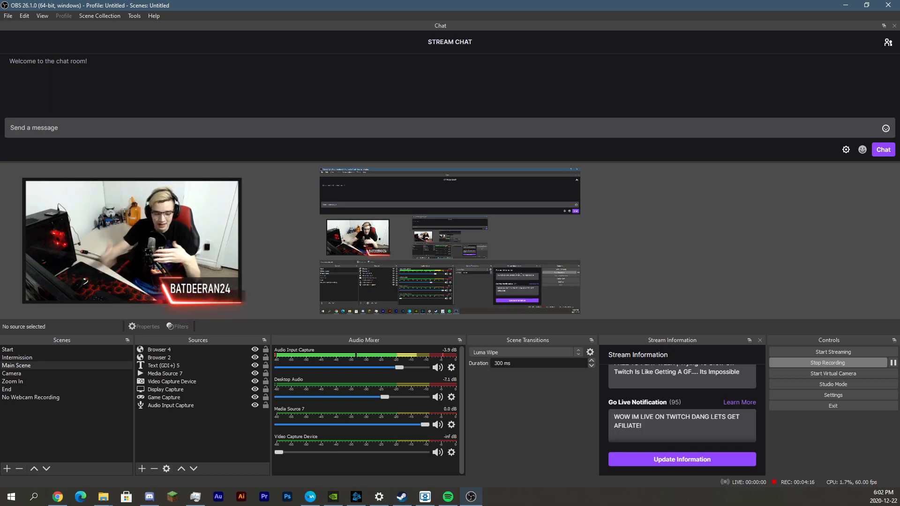
double_click(189, 383)
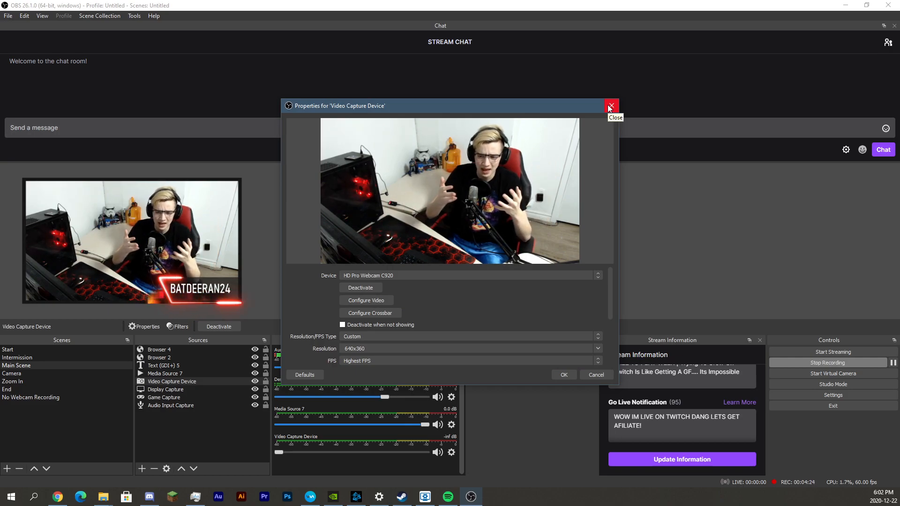
left_click(576, 274)
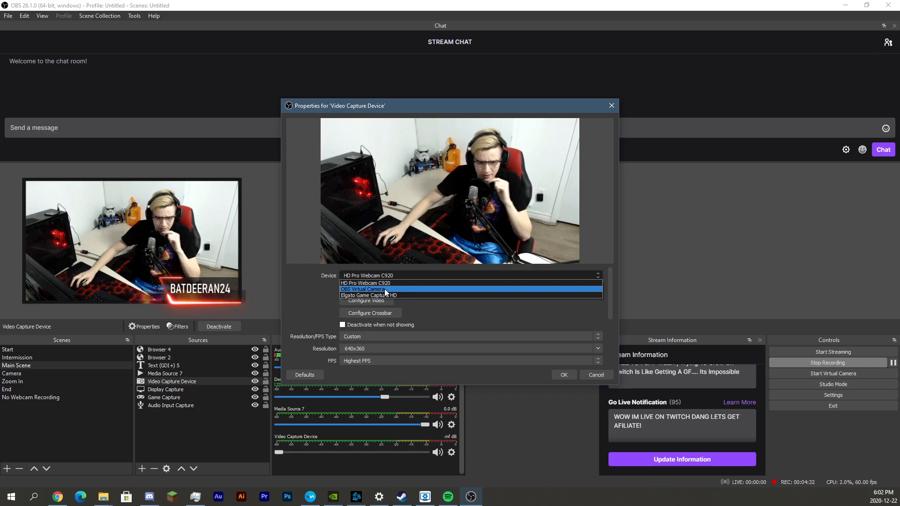
left_click(593, 375)
left_click(357, 161)
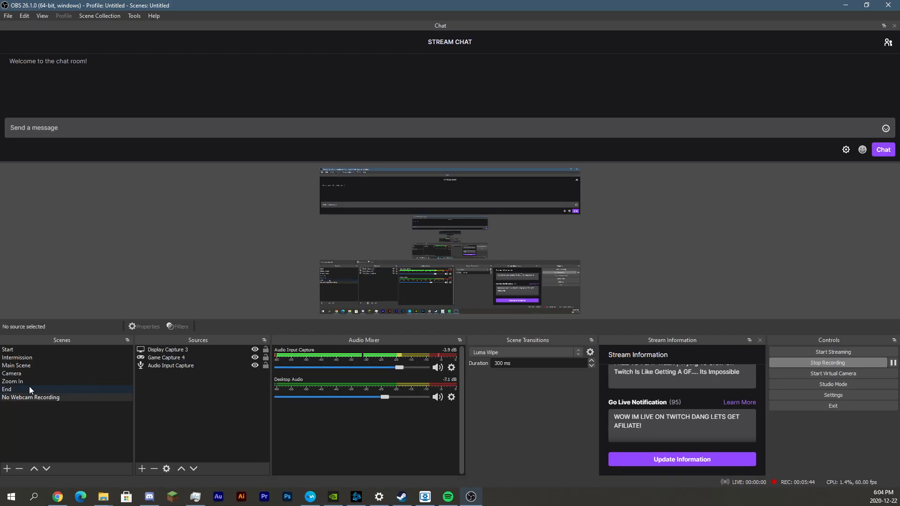
left_click(33, 365)
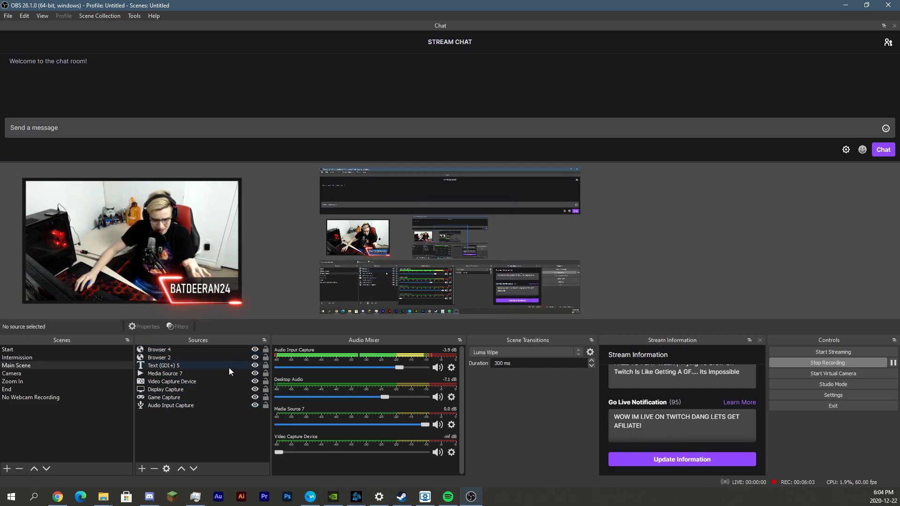
left_click(209, 374)
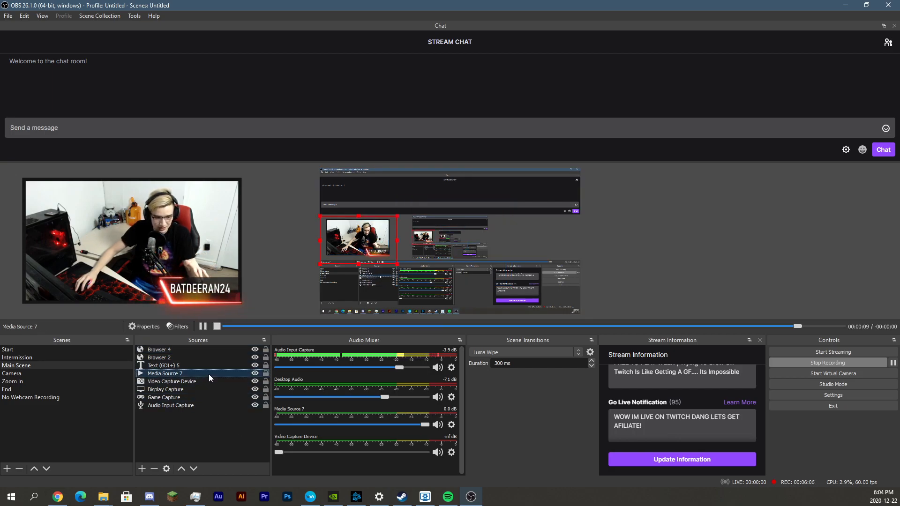
left_click(254, 374)
left_click(255, 374)
left_click(222, 276)
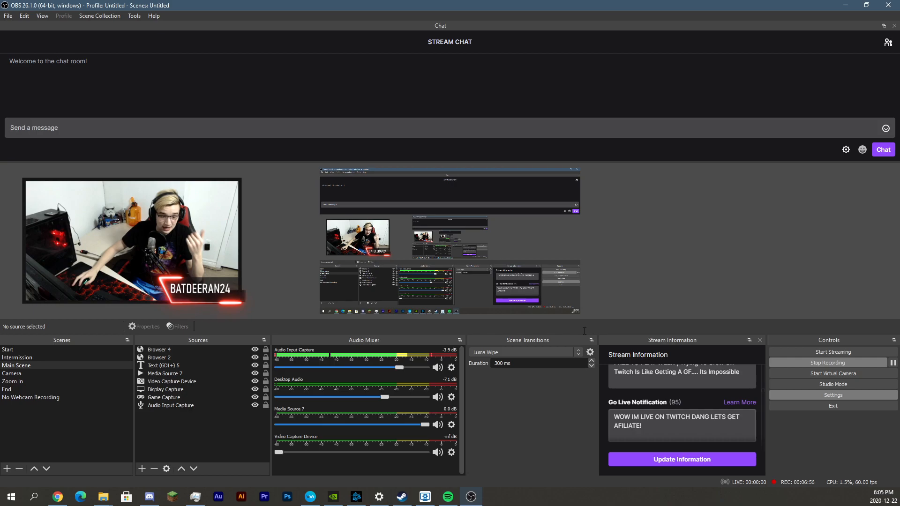
Open Settings, shift the window right, and show the Stream page with Twitch and the automatic server
left_click(832, 395)
left_click_drag(424, 76, 563, 64)
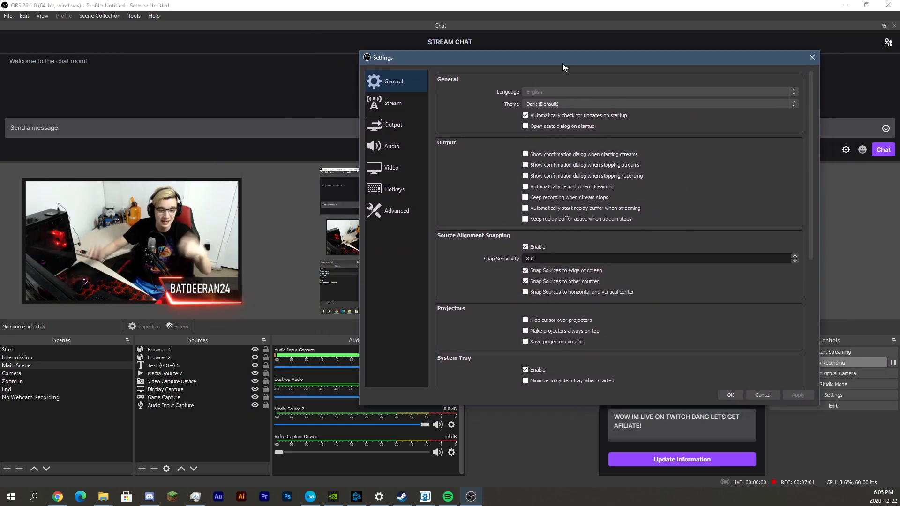
left_click(393, 103)
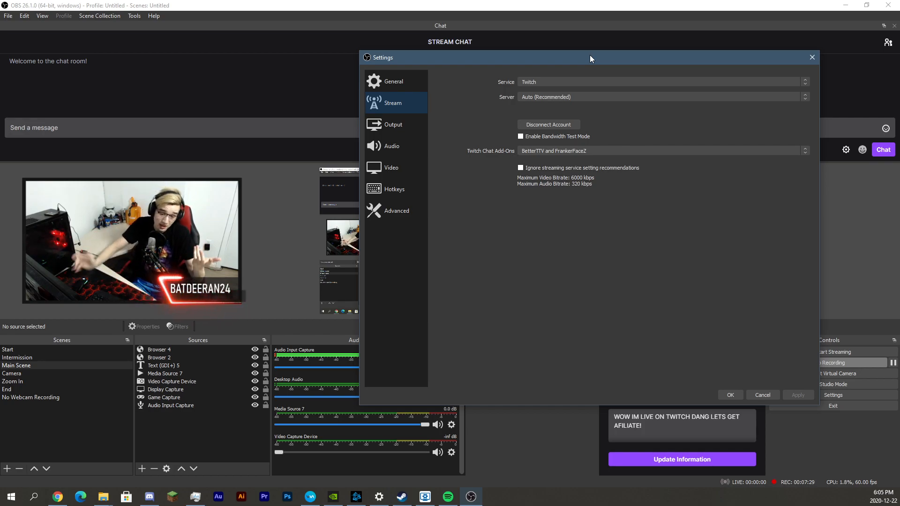
Show the Output page: NVENC H.264, CBR at 4000 Kbps, rescaled to 1280x720
left_click(404, 125)
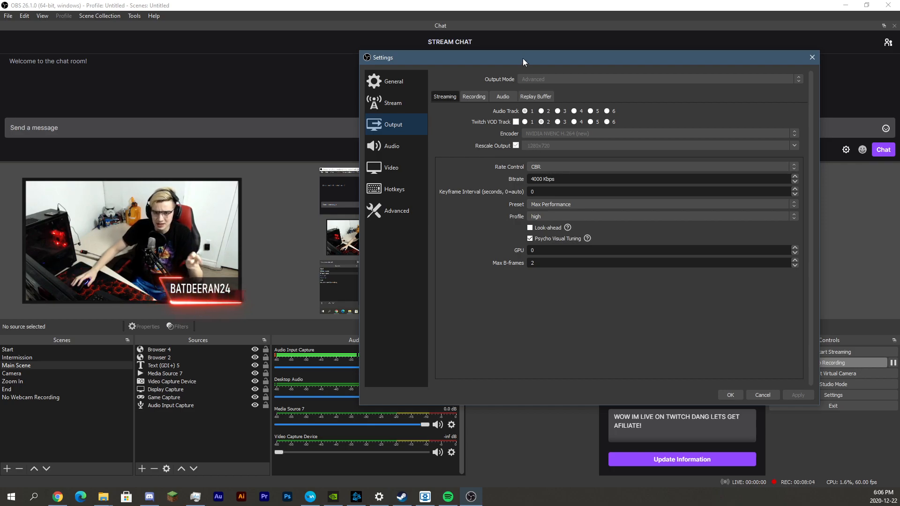
Review the encoder presets and keep the streaming encoder on Max Performance at CBR 4000 Kbps
left_click_drag(523, 59, 517, 56)
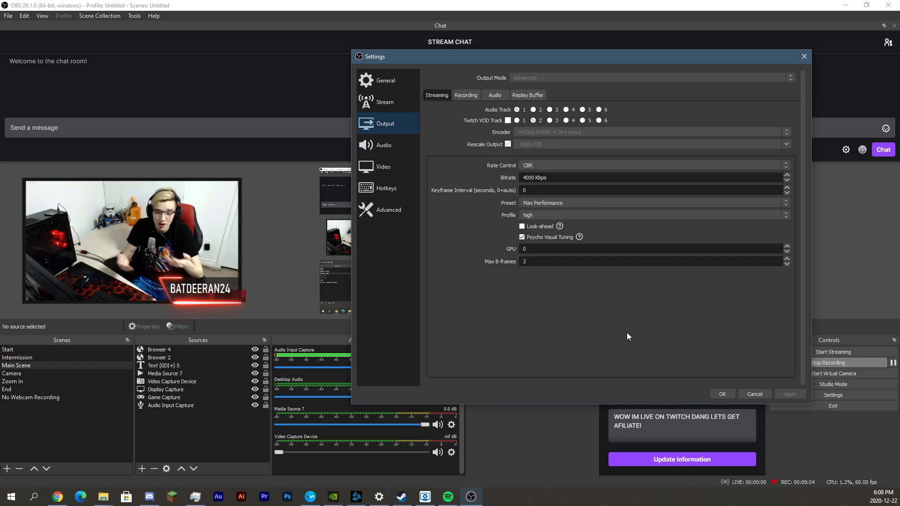
left_click(552, 204)
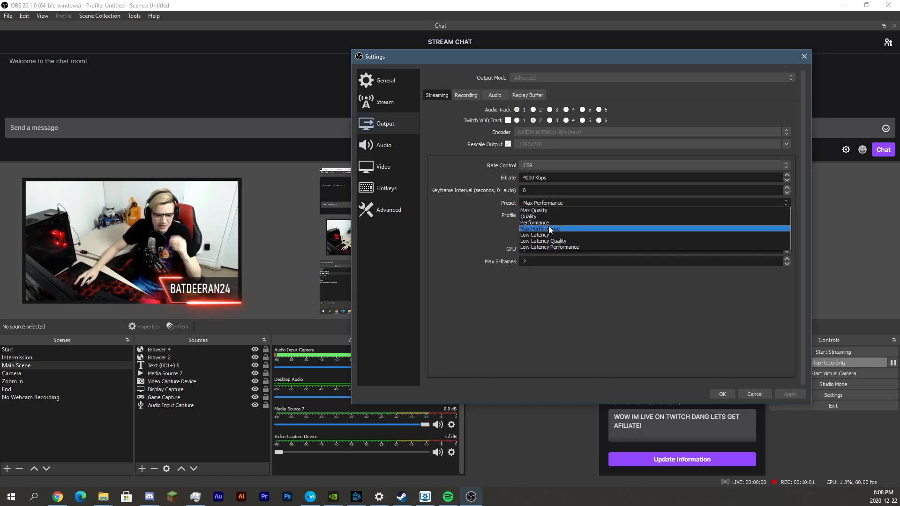
left_click(606, 334)
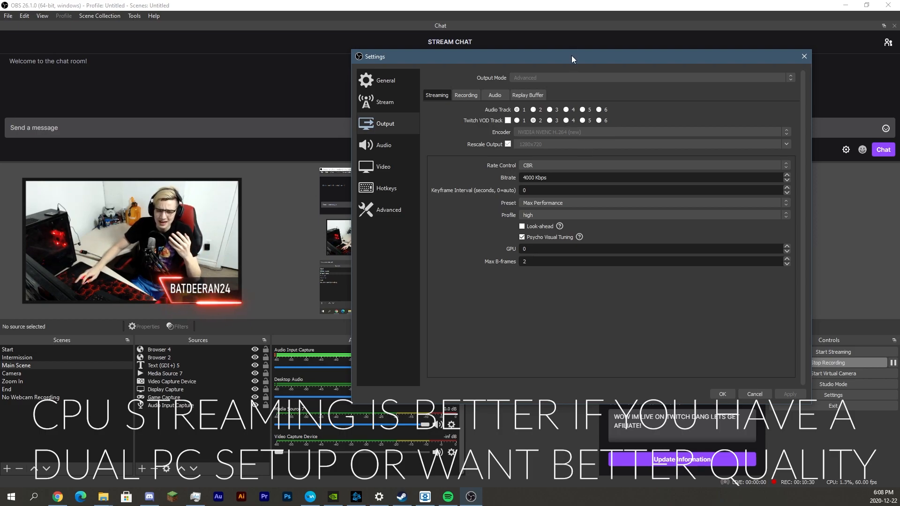
left_click_drag(570, 57, 568, 60)
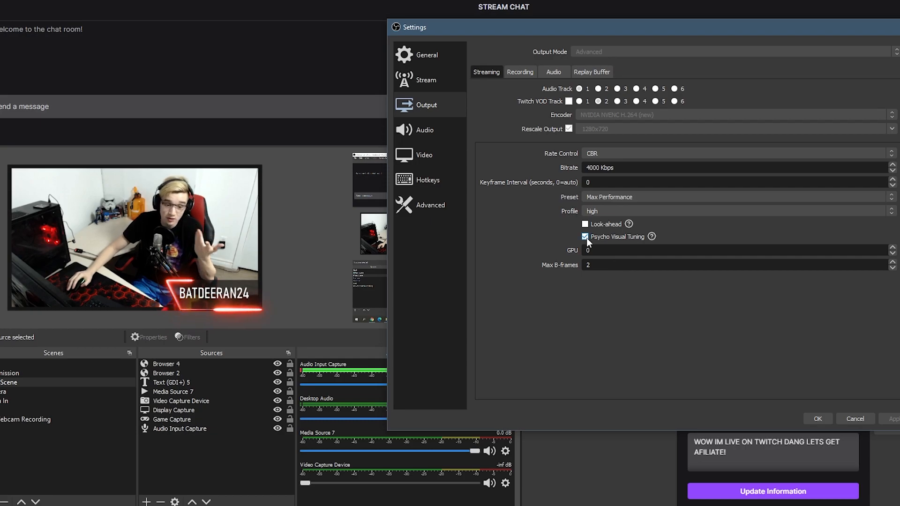
Compare the Output page's Recording and Streaming tabs
left_click(524, 73)
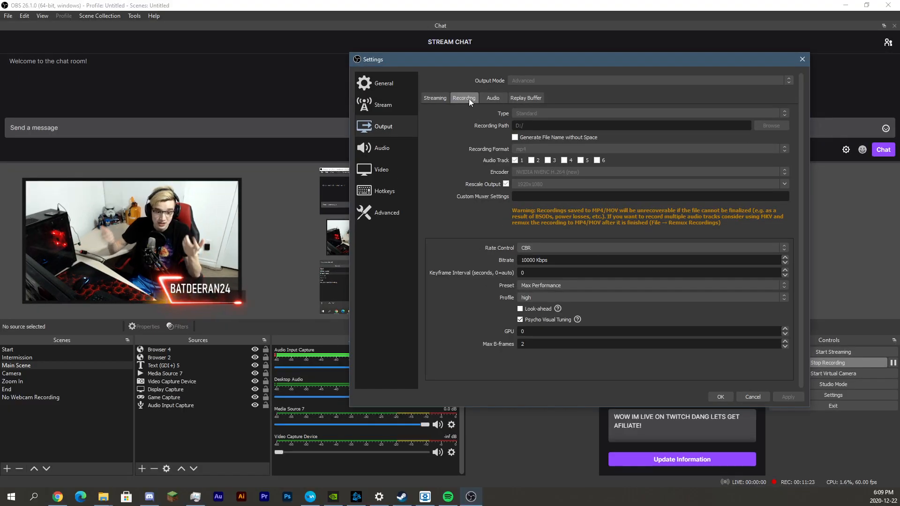
left_click(442, 98)
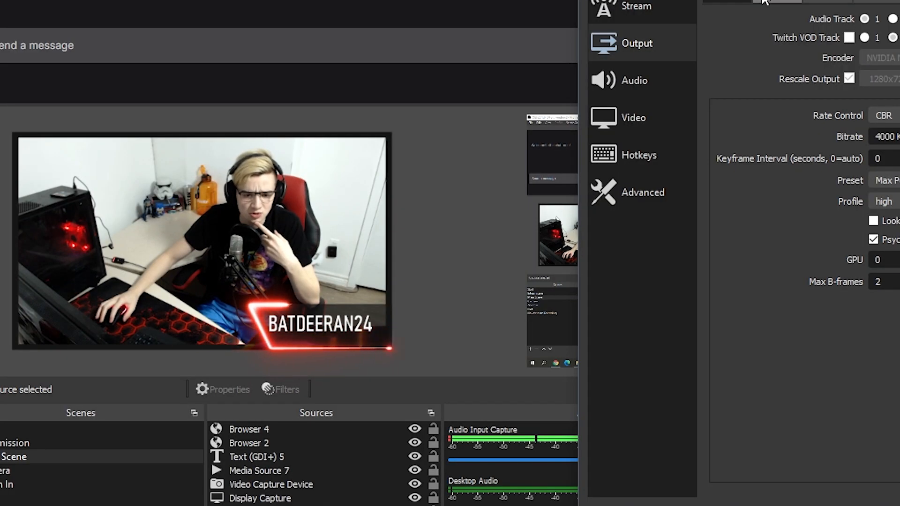
left_click(454, 98)
left_click(445, 97)
left_click(459, 100)
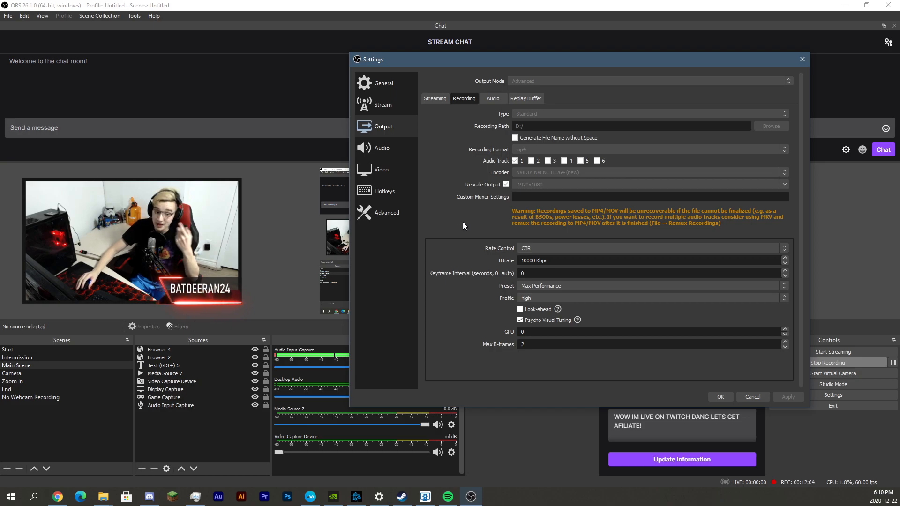
Look over the Audio page, then show Video at 1920x1080 and 60 FPS
left_click(393, 148)
scroll(442, 164, "down", 2)
scroll(442, 162, "up", 3)
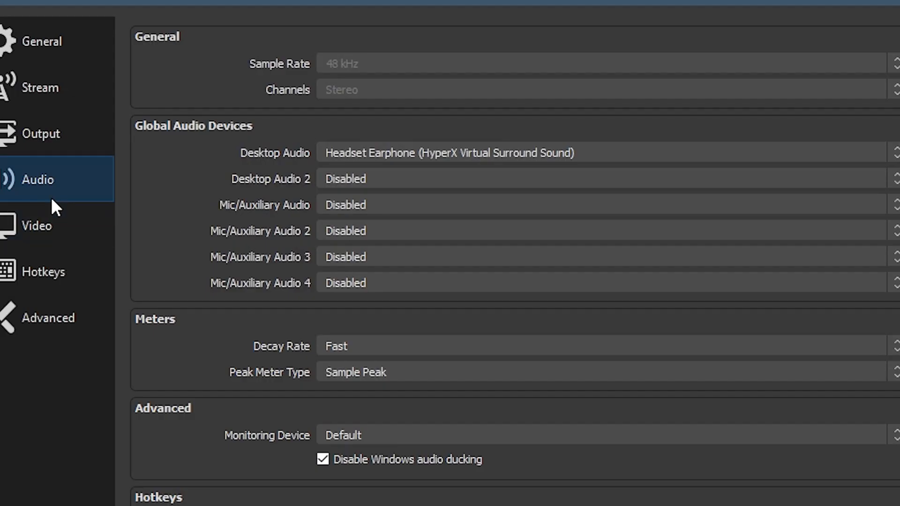
left_click(382, 169)
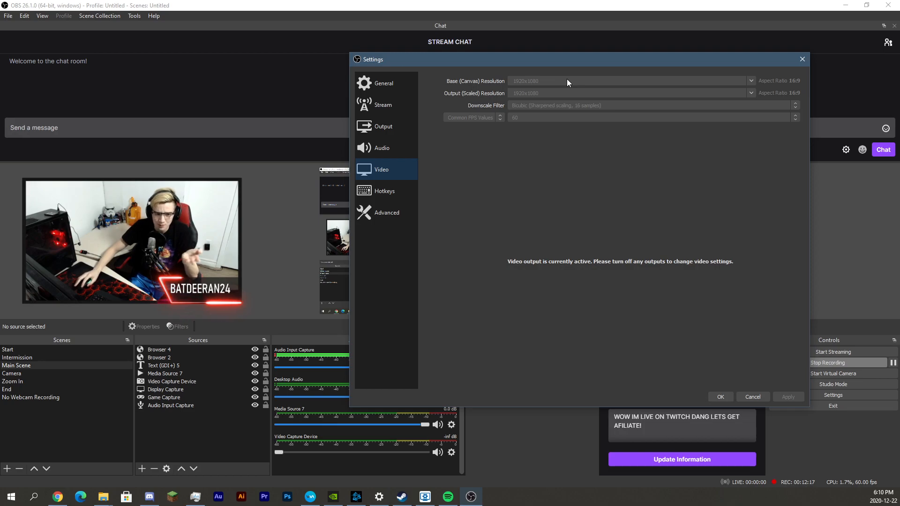
Reposition the Settings window over the Output recording setup: NVENC H.264 to mp4, CBR 10000 Kbps
left_click_drag(572, 63, 564, 57)
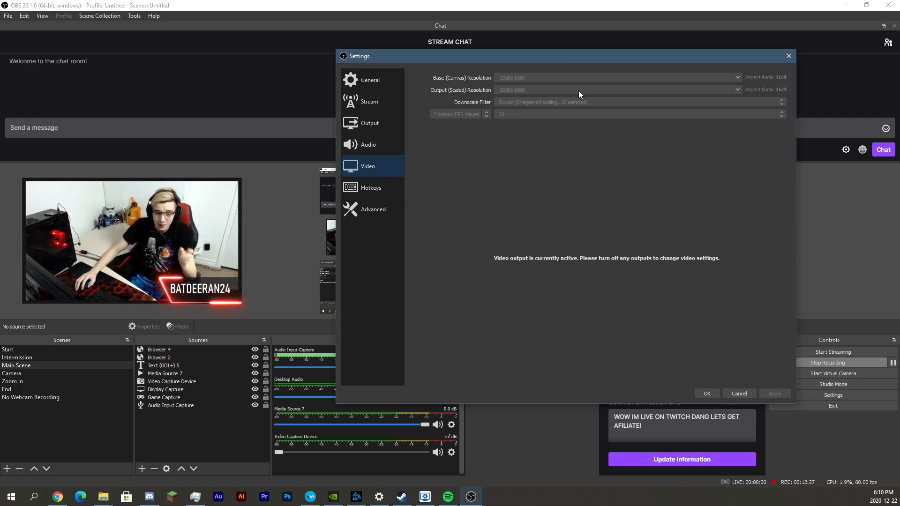
mouse_move(582, 57)
left_mouse_down()
mouse_move(553, 75)
mouse_move(571, 65)
left_mouse_up()
Go to Output and flip between the Streaming and Recording tabs to compare them
left_click(363, 132)
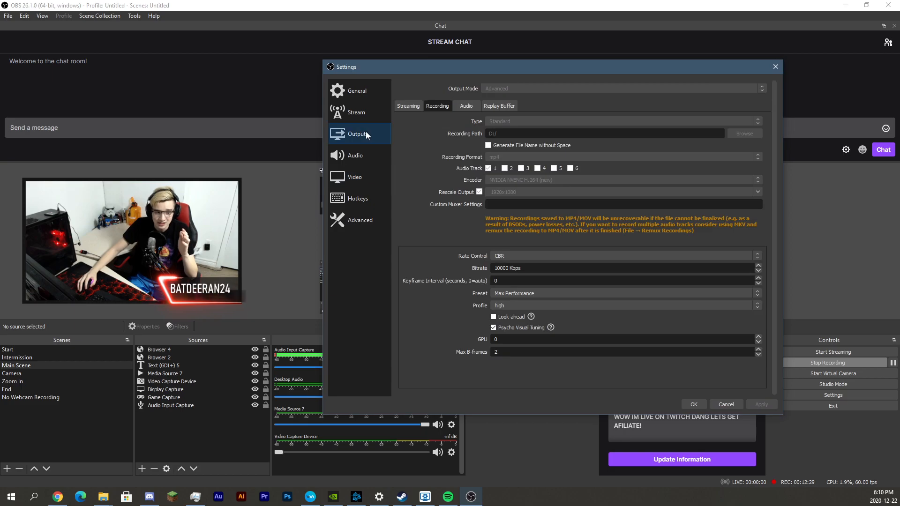
left_click(351, 113)
left_click(347, 134)
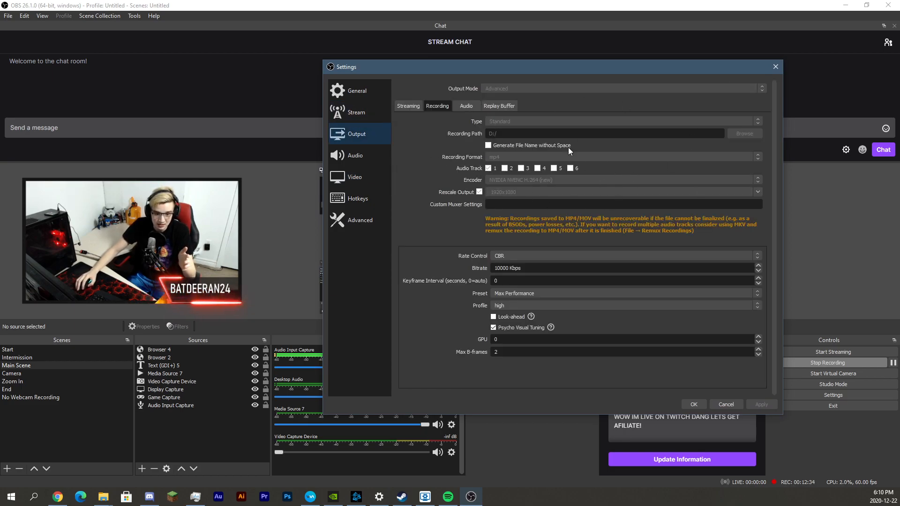
left_click(408, 107)
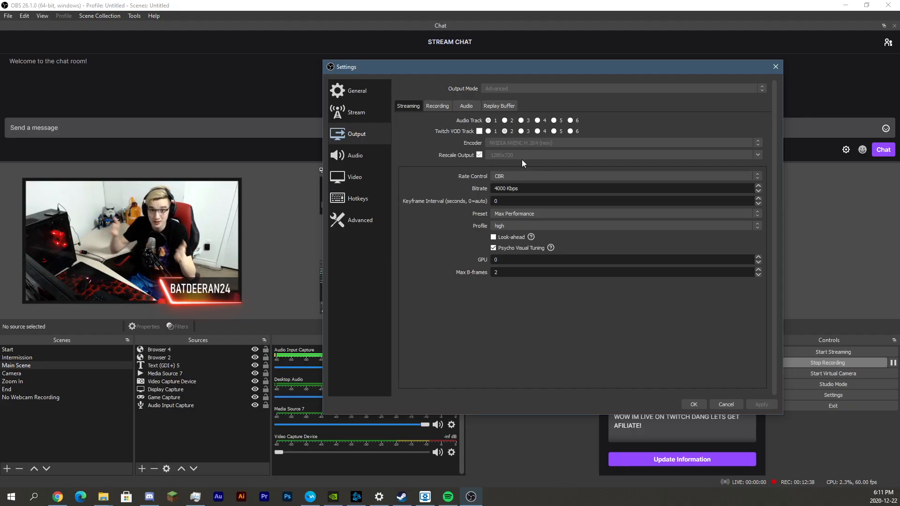
left_click(442, 106)
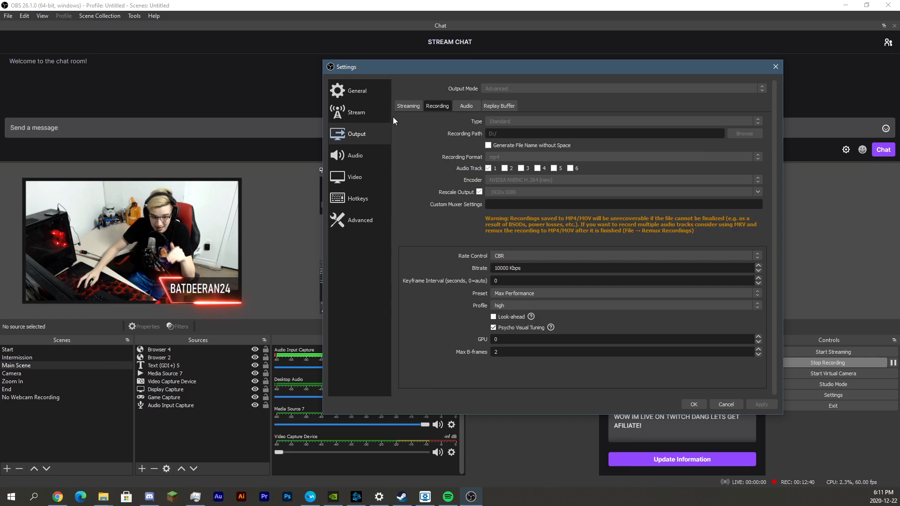
left_click(408, 106)
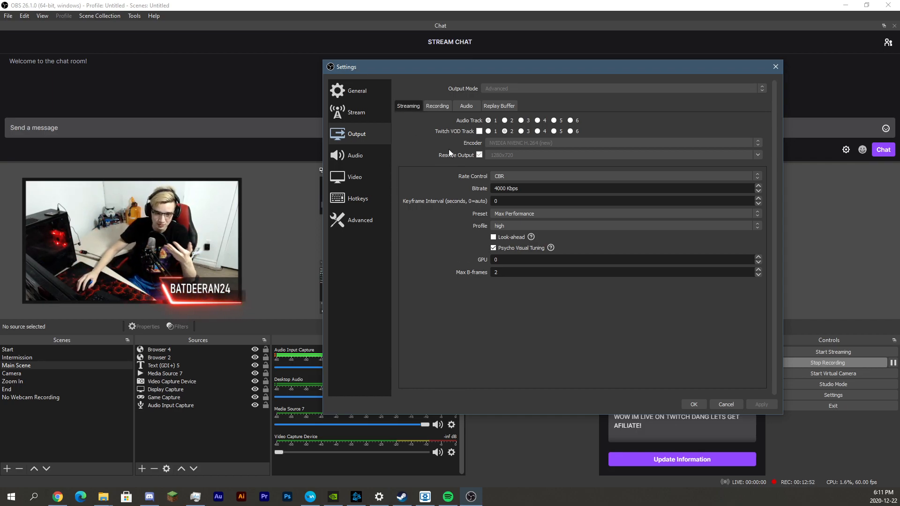
Check Video, revisit Output streaming, then return to Video at 1920x1080 and 60 FPS
left_click(355, 179)
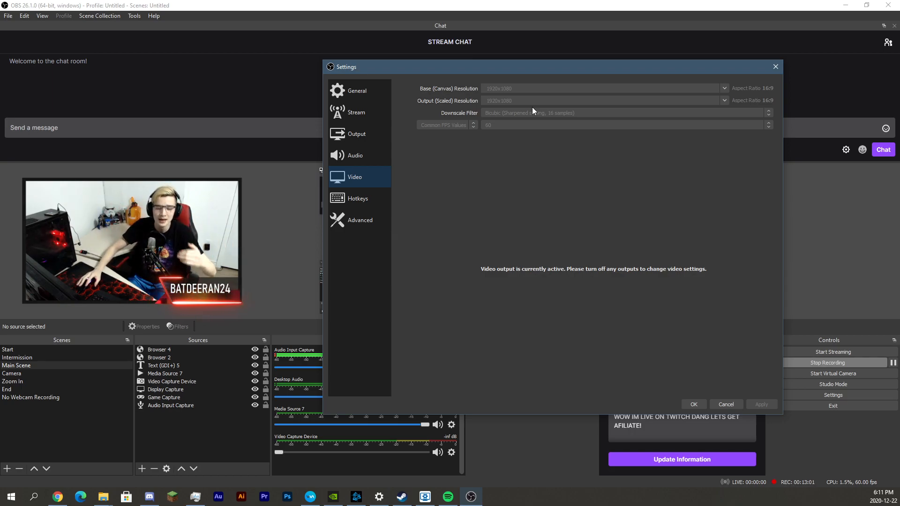
left_click(347, 136)
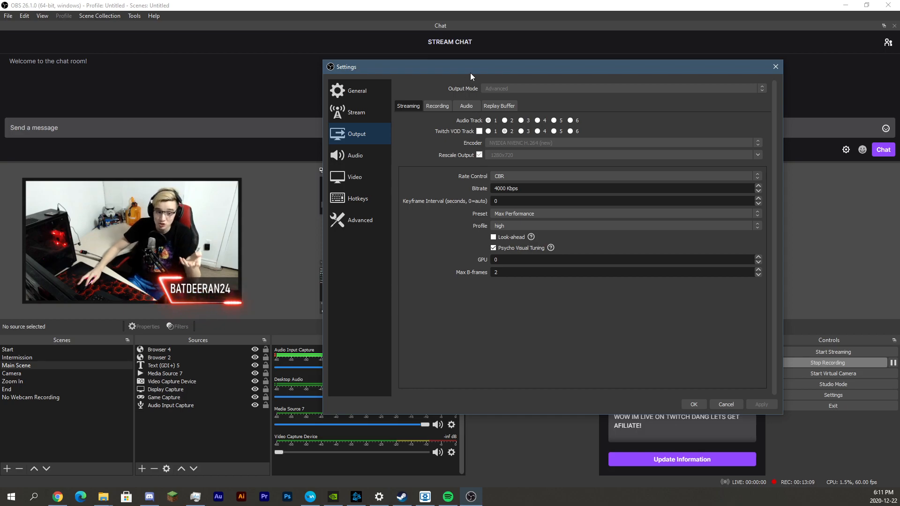
left_click_drag(471, 72, 470, 74)
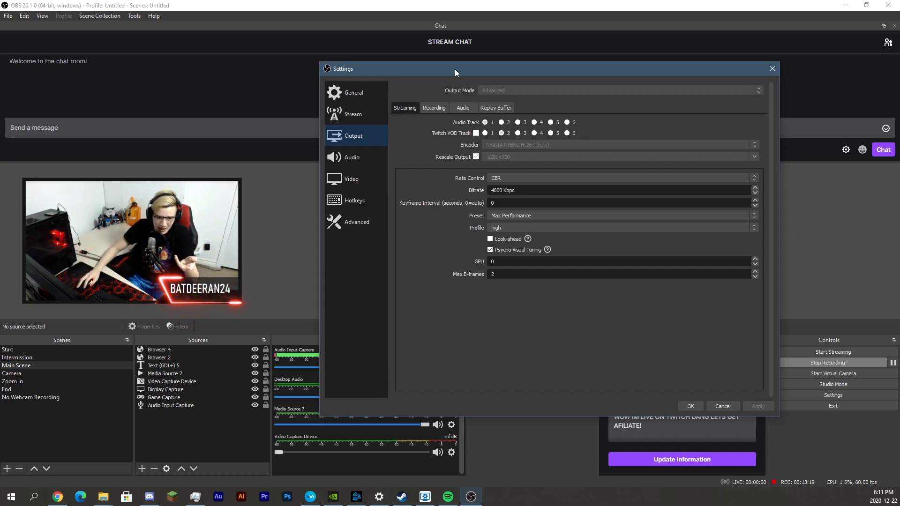
left_click_drag(454, 69, 454, 75)
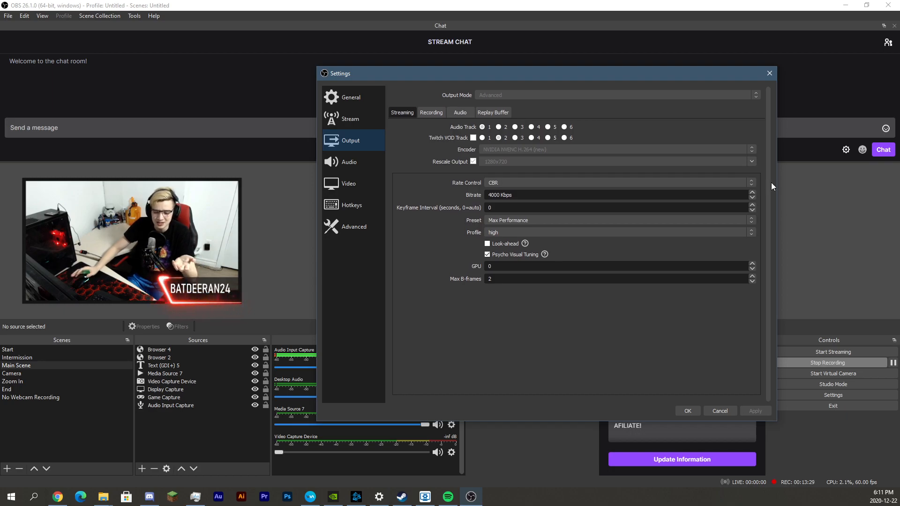
scroll(770, 183, "down", 1)
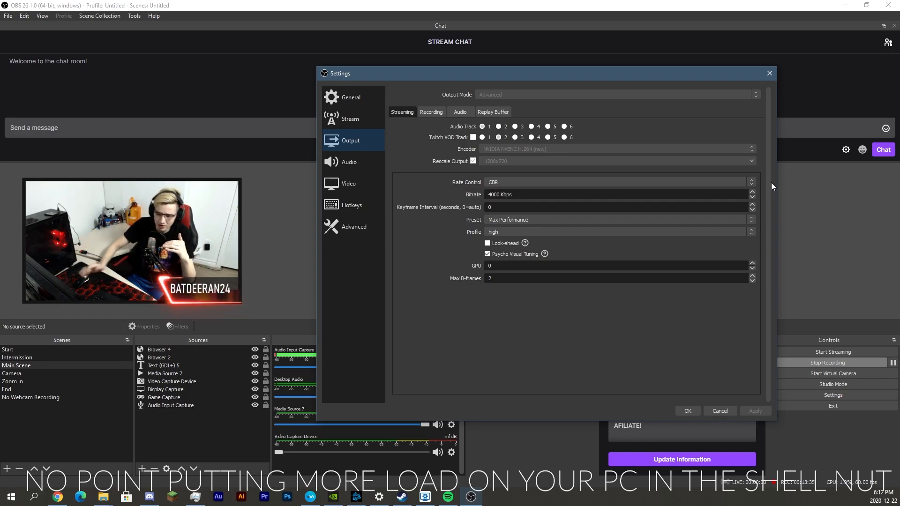
left_click(334, 183)
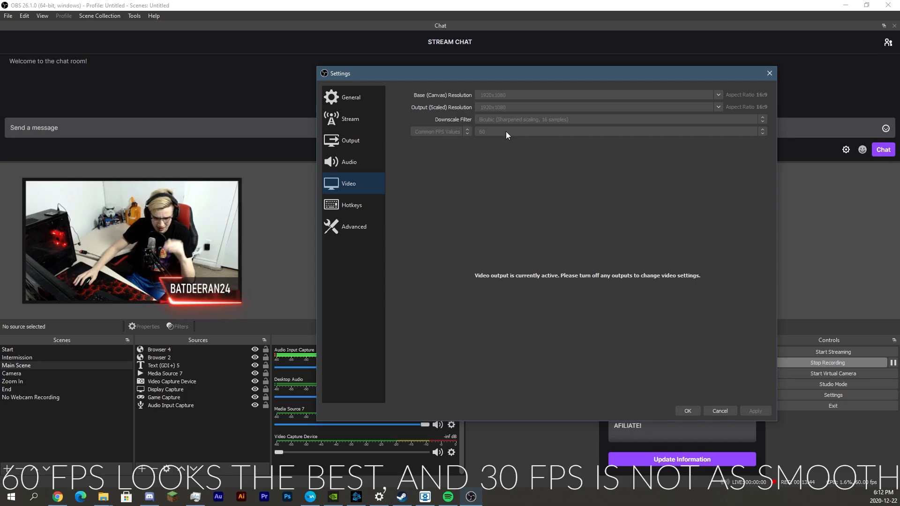
Review the unassigned Hotkeys and the Advanced page, then close Settings with OK
left_click_drag(508, 74, 498, 69)
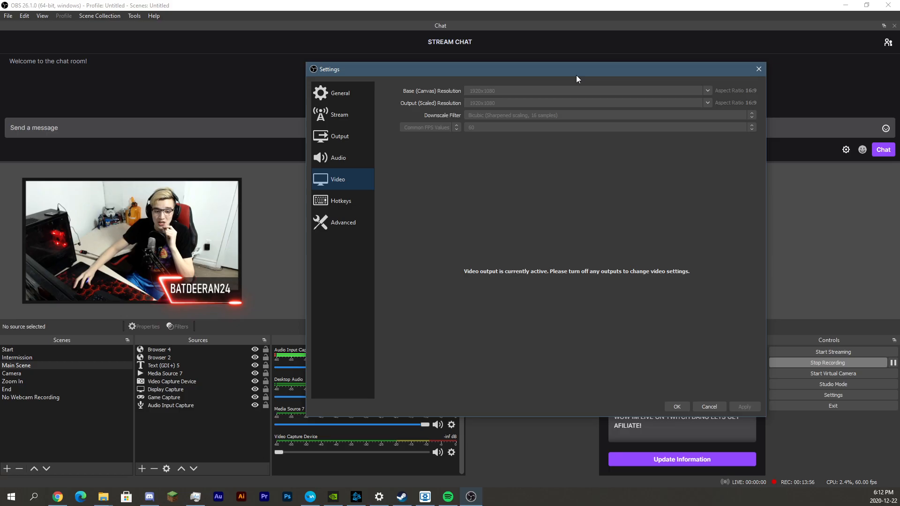
left_click_drag(578, 72, 581, 73)
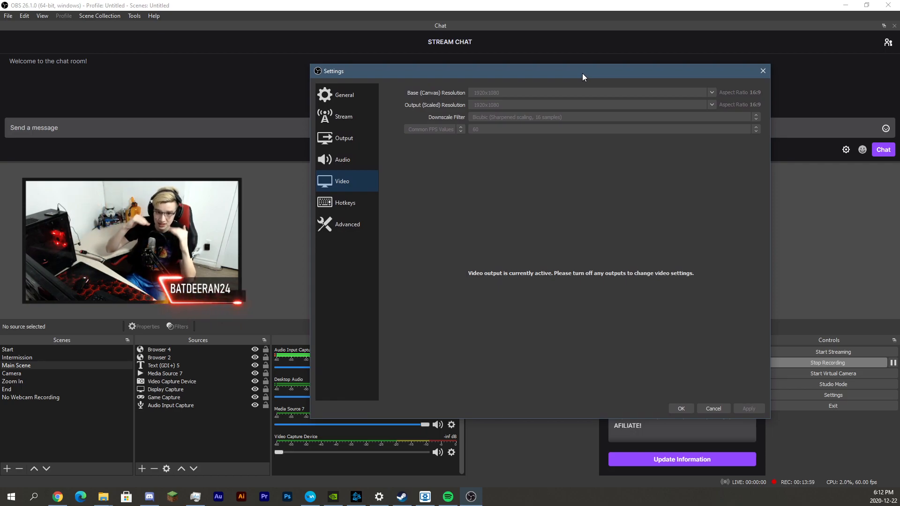
left_click(342, 204)
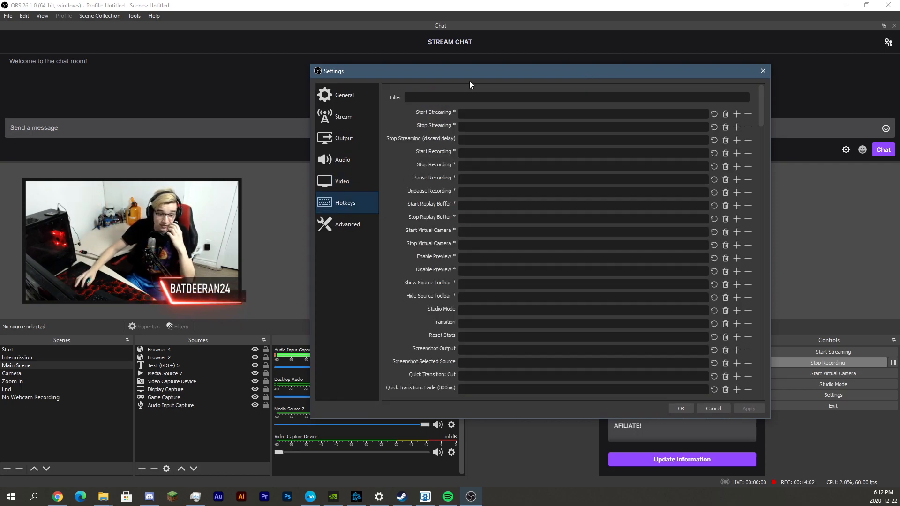
left_click(349, 224)
scroll(449, 189, "down", 3)
scroll(449, 190, "up", 3)
left_click(355, 204)
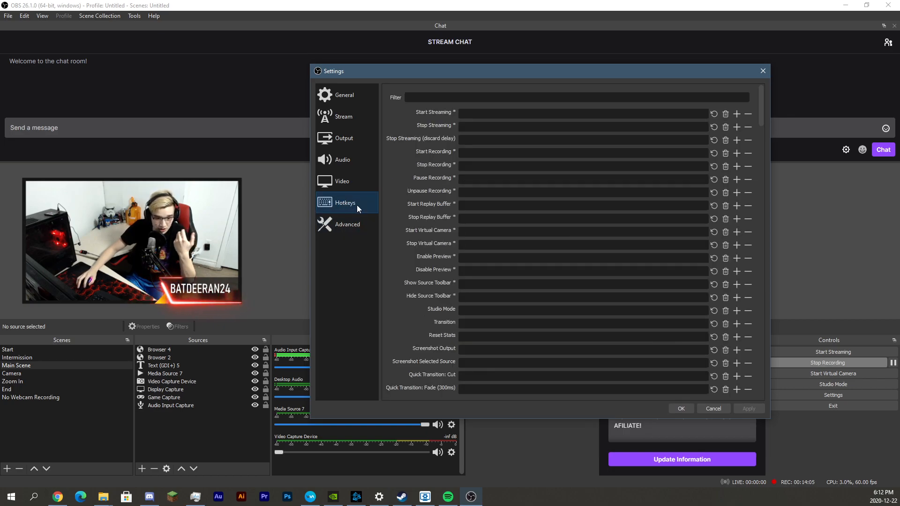
left_click(680, 409)
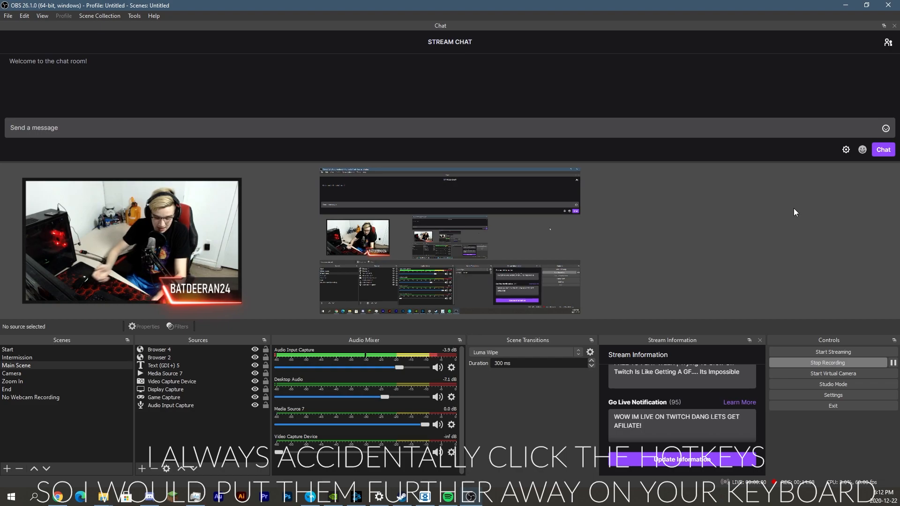
Switch through Intermission (F2), Start and Main Scene, finishing on the End scene
key("F2")
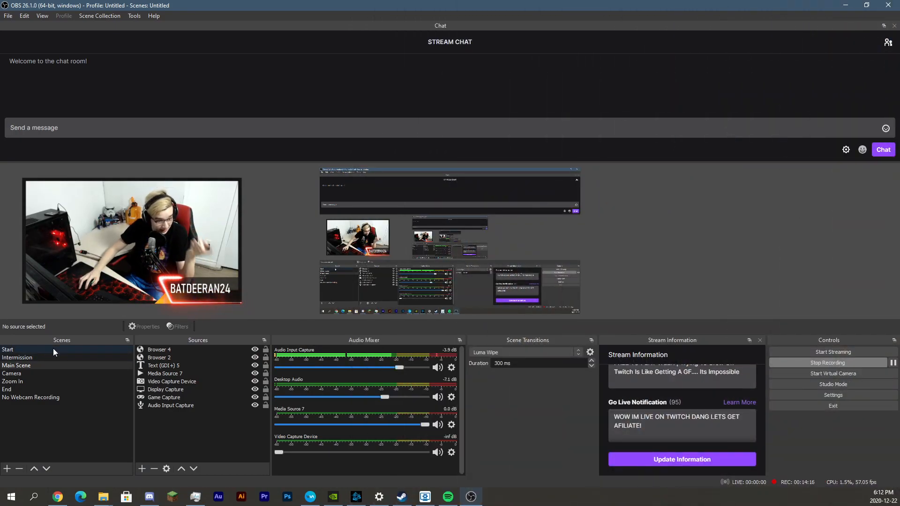
left_click(53, 347)
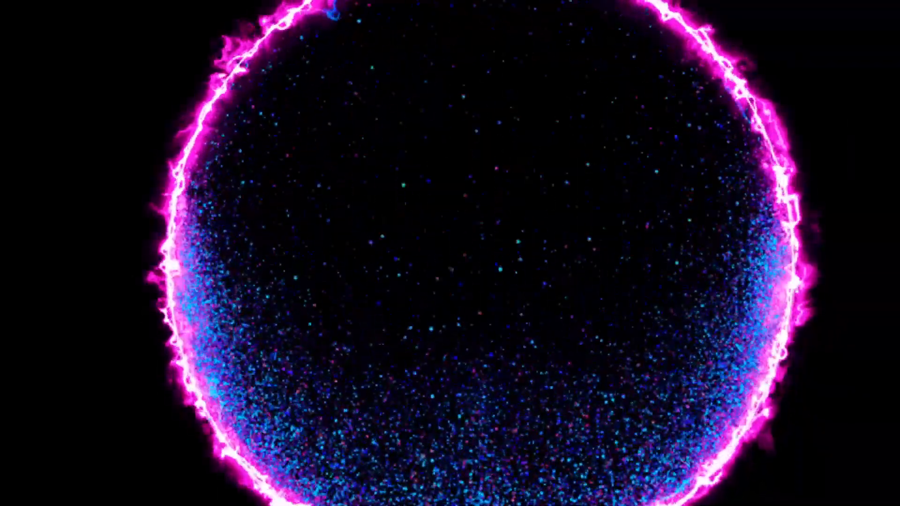
left_click(38, 365)
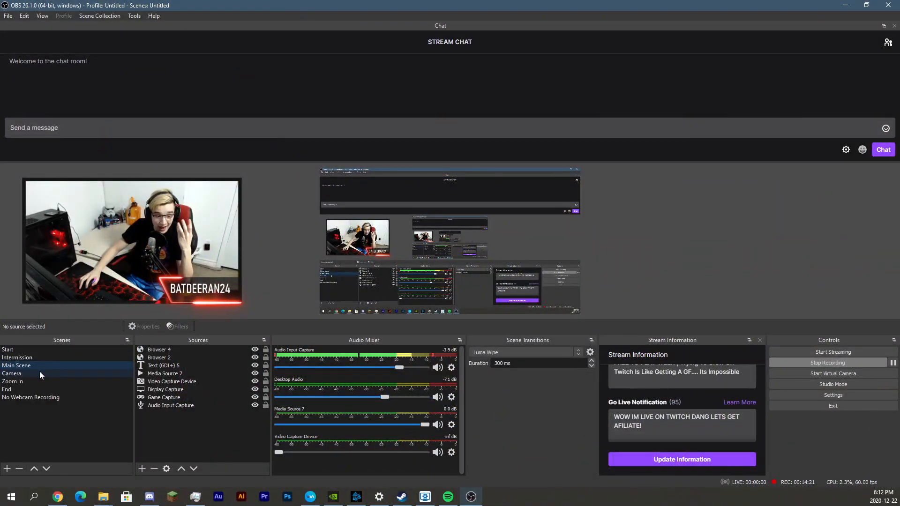
left_click(41, 388)
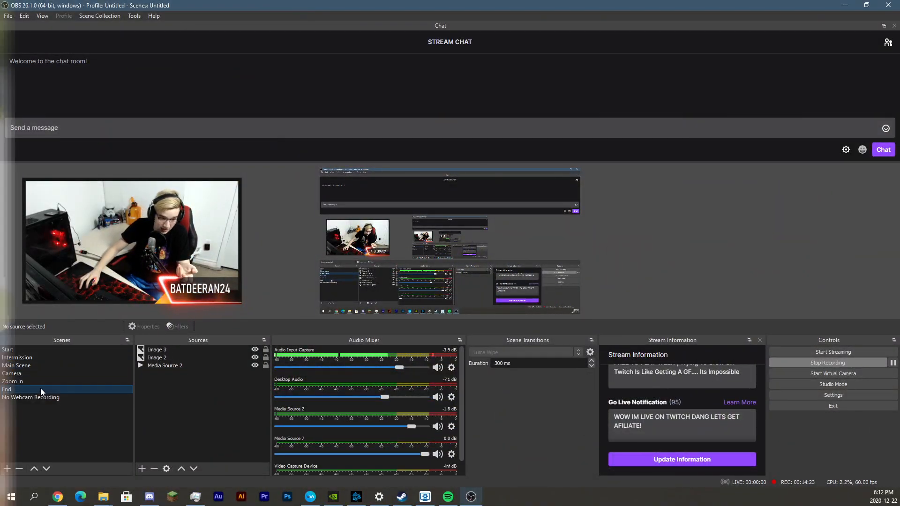
Select Main Scene to bring back the webcam, name overlay and desktop capture
left_click(50, 363)
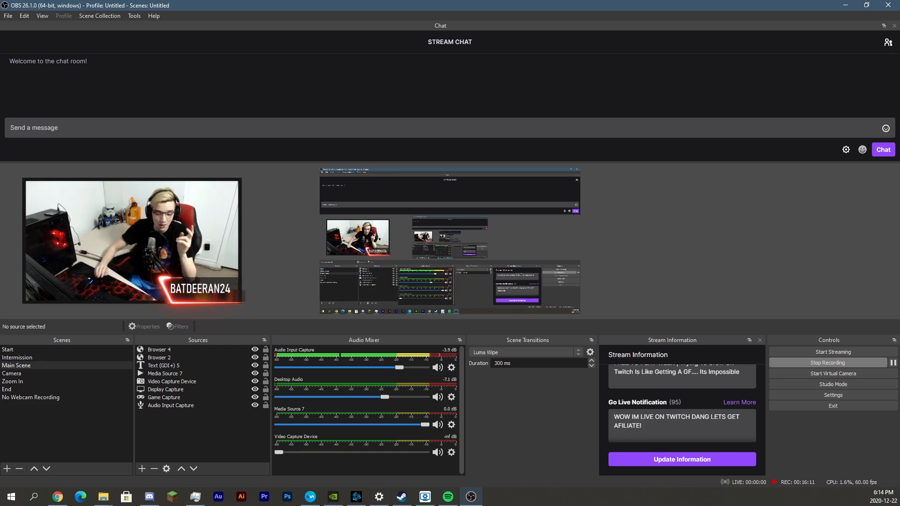
Activate the Camera scene so the full-frame webcam shot replaces the OBS window view
scroll(743, 439, "up", 1)
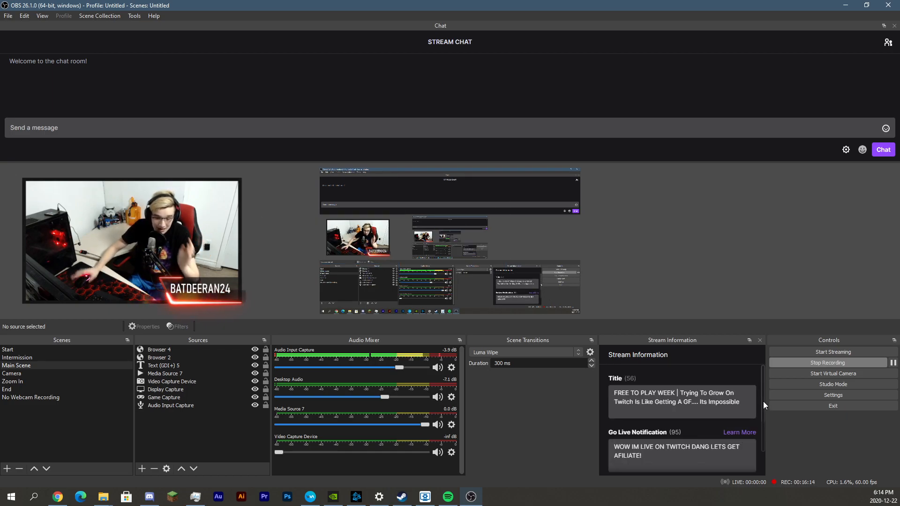
left_click(12, 373)
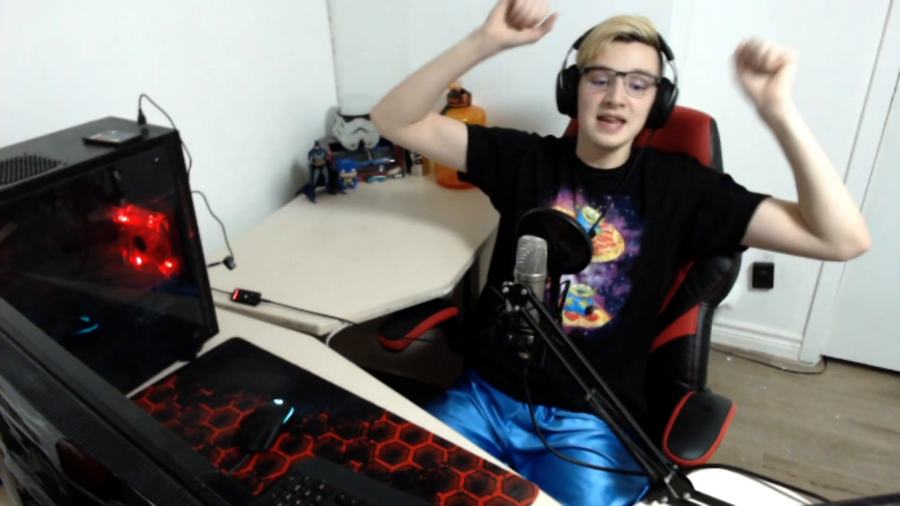